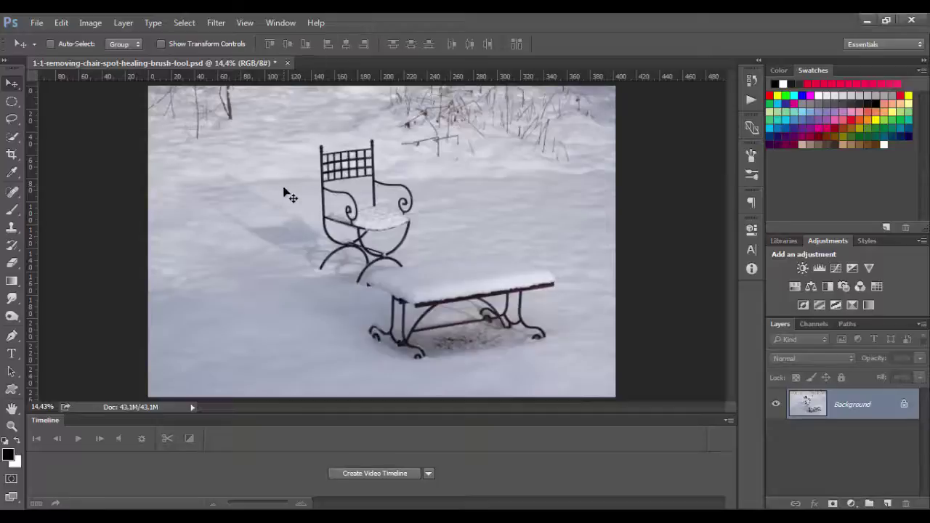
# Duplicate the Background layer and name the copy "edited".
pyautogui.rightClick(875, 414)
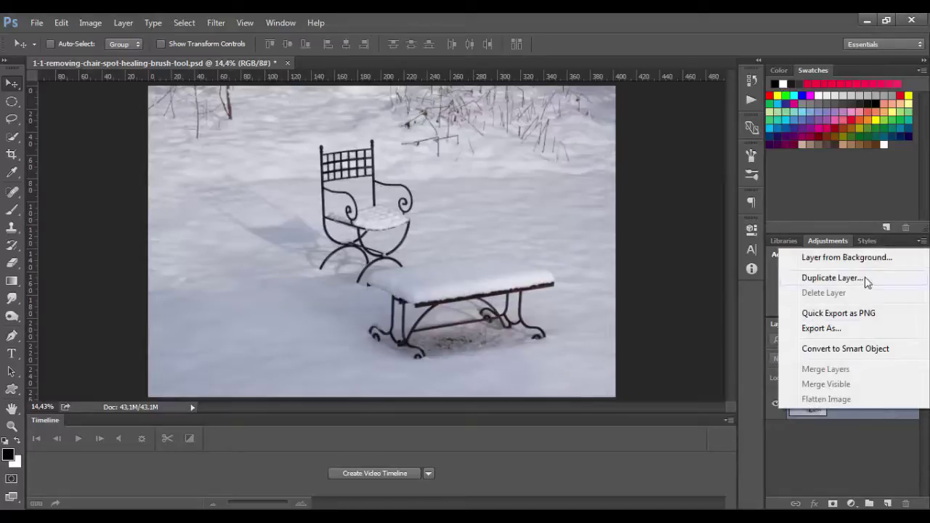
pyautogui.click(832, 277)
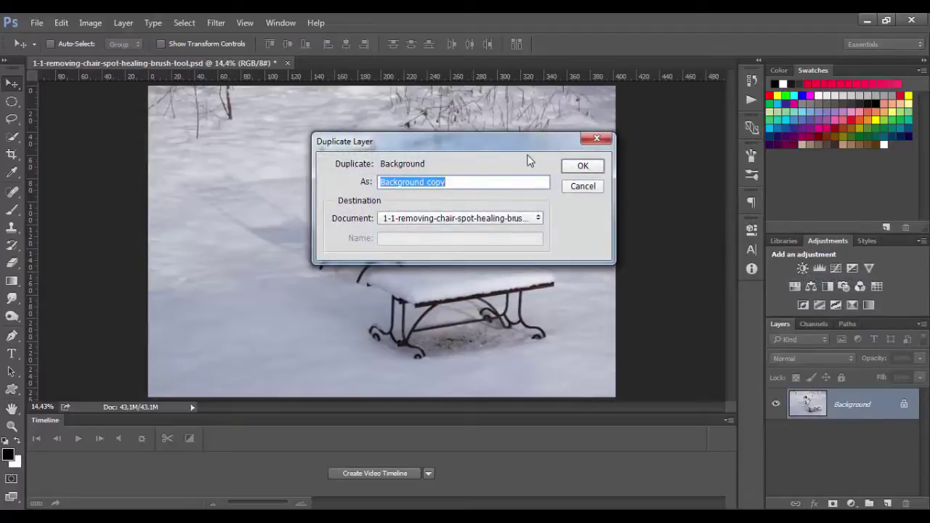
pyautogui.write('edited')
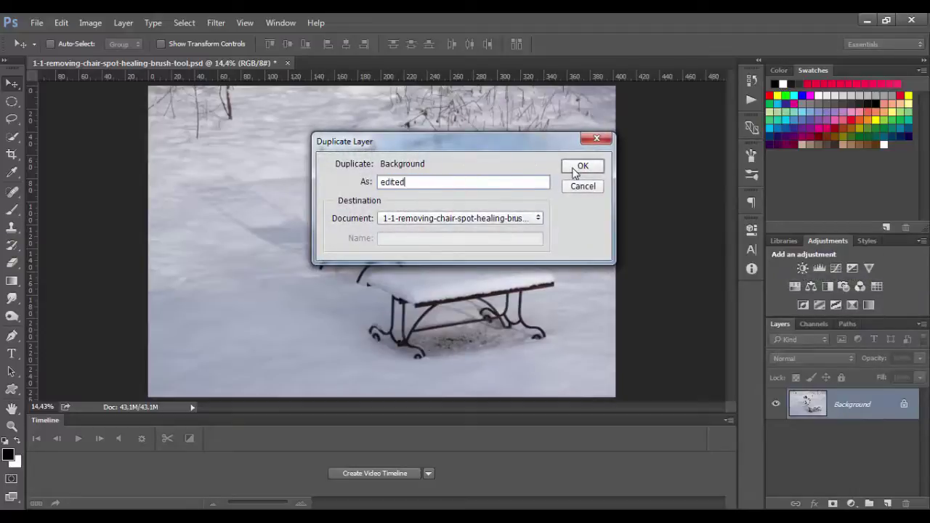
pyautogui.click(582, 166)
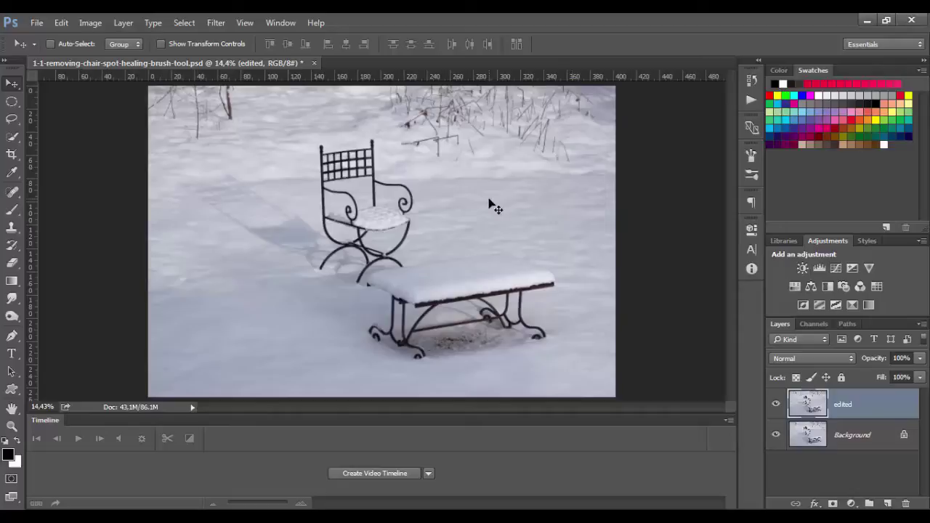
# Activate the Clone Stamp tool with a 436 px brush and try painting beside the chair without a source point.
pyautogui.click(12, 228)
pyautogui.rightClick(8, 231)
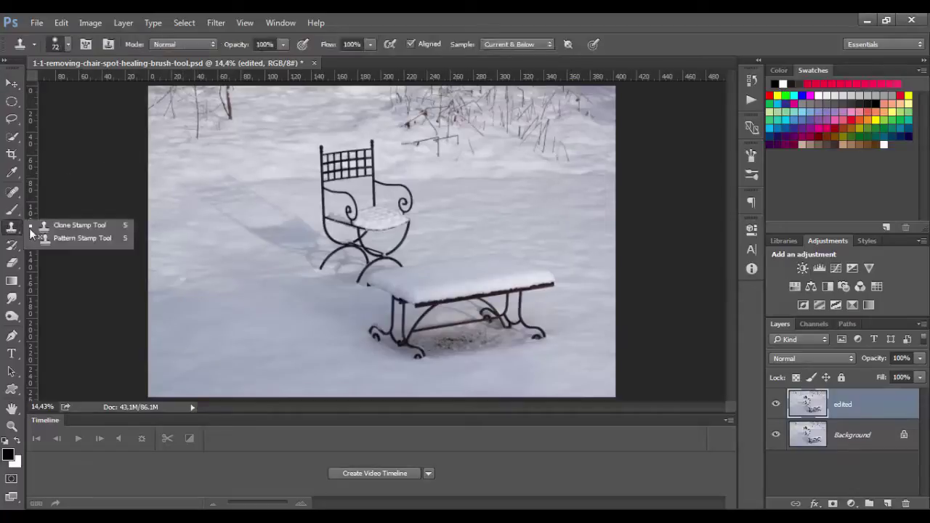
pyautogui.click(39, 229)
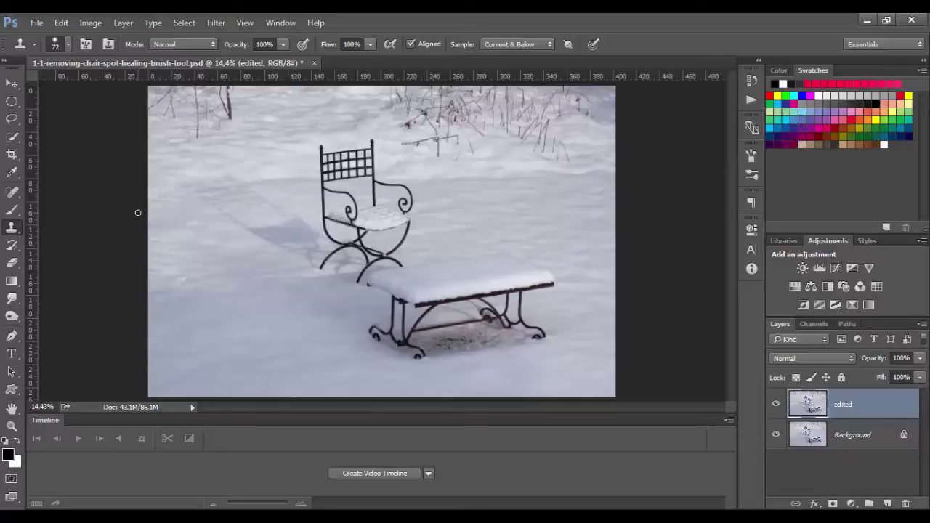
pyautogui.rightClick(458, 212)
pyautogui.press('Escape')
pyautogui.click(421, 212)
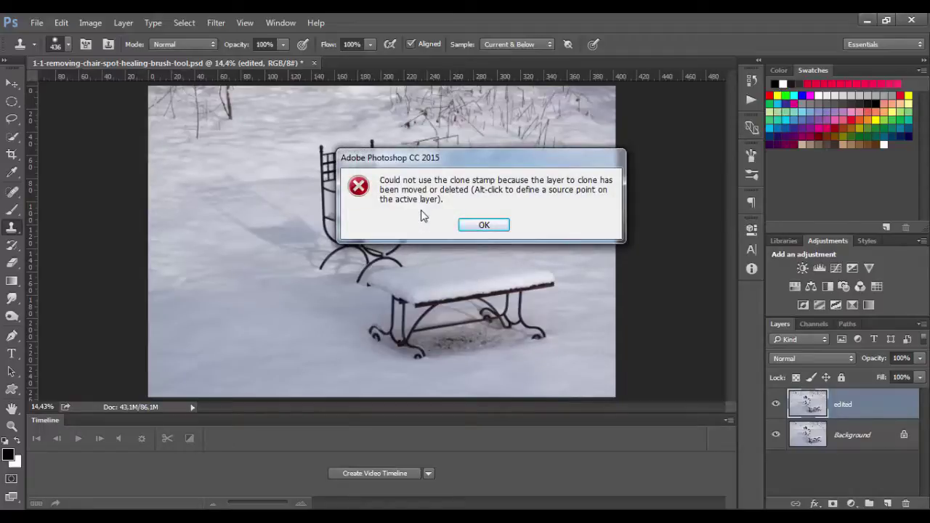
pyautogui.click(463, 226)
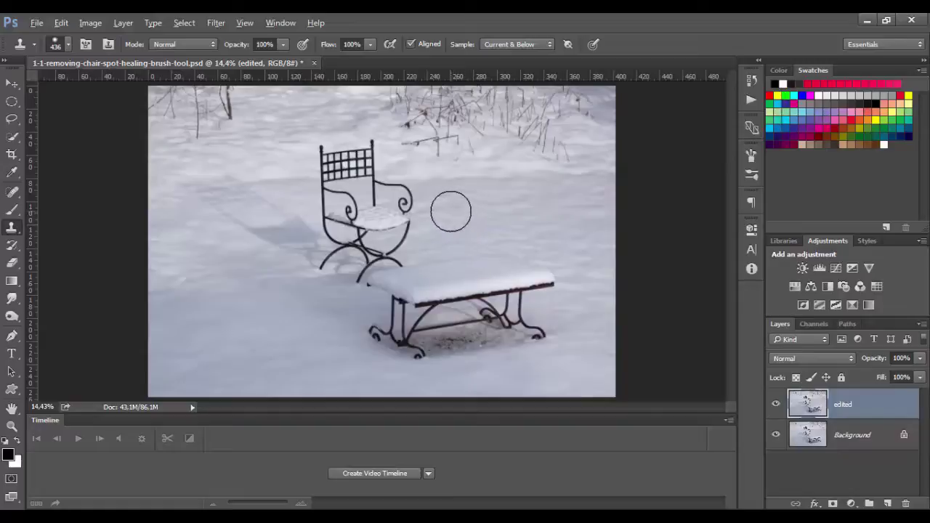
# Clone clean snow from the area beside the chair over its armrests, seat and upper legs.
pyautogui.keyDown('alt'); pyautogui.click(451, 211); pyautogui.keyUp('alt')
pyautogui.moveTo(429, 211)
pyautogui.mouseDown()
pyautogui.moveTo(408, 218)
pyautogui.moveTo(399, 193)
pyautogui.moveTo(402, 217)
pyautogui.moveTo(385, 225)
pyautogui.moveTo(391, 233)
pyautogui.moveTo(362, 221)
pyautogui.moveTo(378, 196)
pyautogui.mouseUp()
pyautogui.keyDown('alt'); pyautogui.click(461, 212); pyautogui.keyUp('alt')
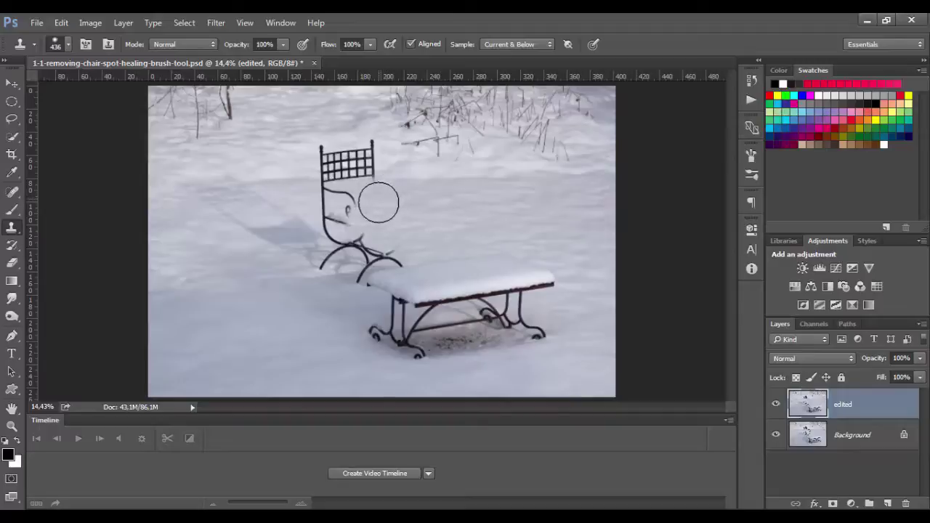
pyautogui.moveTo(368, 210)
pyautogui.mouseDown()
pyautogui.moveTo(331, 200)
pyautogui.moveTo(347, 201)
pyautogui.moveTo(331, 201)
pyautogui.moveTo(344, 205)
pyautogui.moveTo(338, 226)
pyautogui.moveTo(394, 232)
pyautogui.mouseUp()
pyautogui.keyDown('alt'); pyautogui.click(455, 201); pyautogui.keyUp('alt')
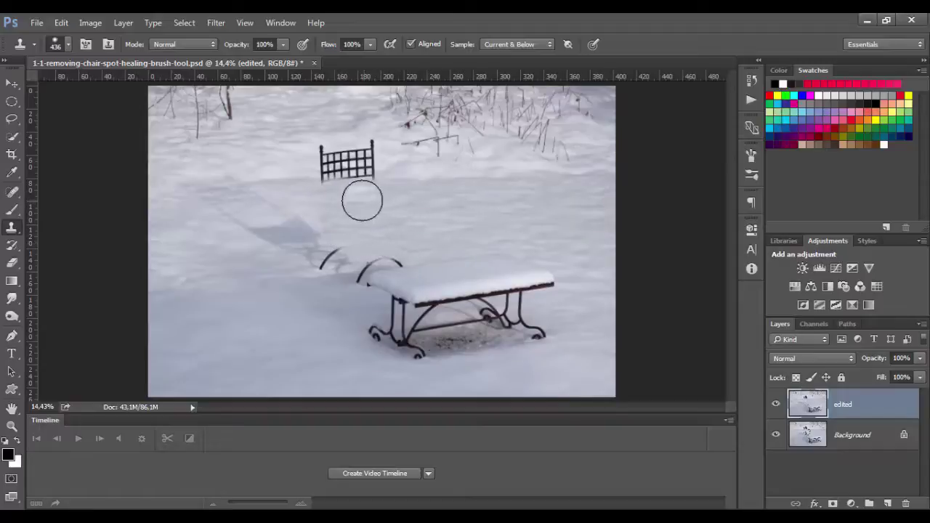
pyautogui.moveTo(357, 201); pyautogui.dragTo(367, 205)
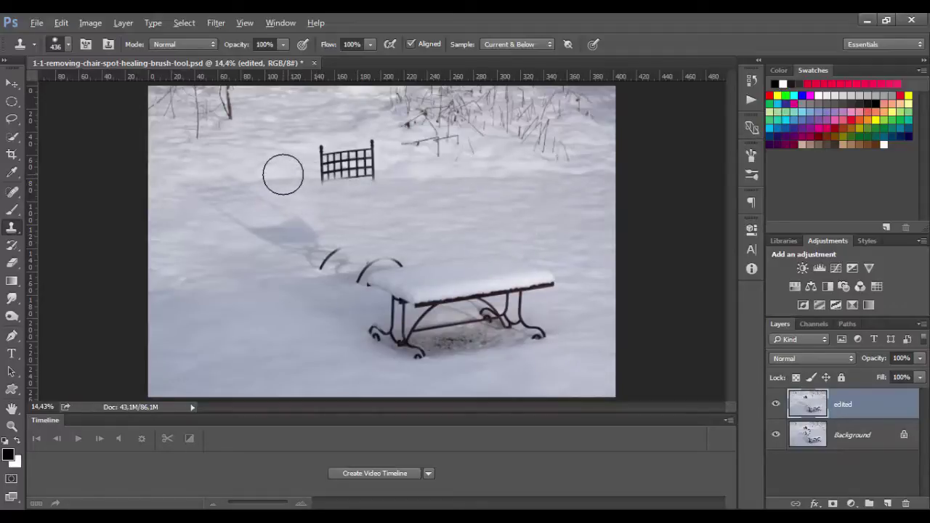
# Clone nearby snow over the chair's backrest until the lattice is completely covered.
pyautogui.moveTo(284, 166)
pyautogui.mouseDown()
pyautogui.moveTo(343, 176)
pyautogui.moveTo(320, 154)
pyautogui.moveTo(363, 150)
pyautogui.mouseUp()
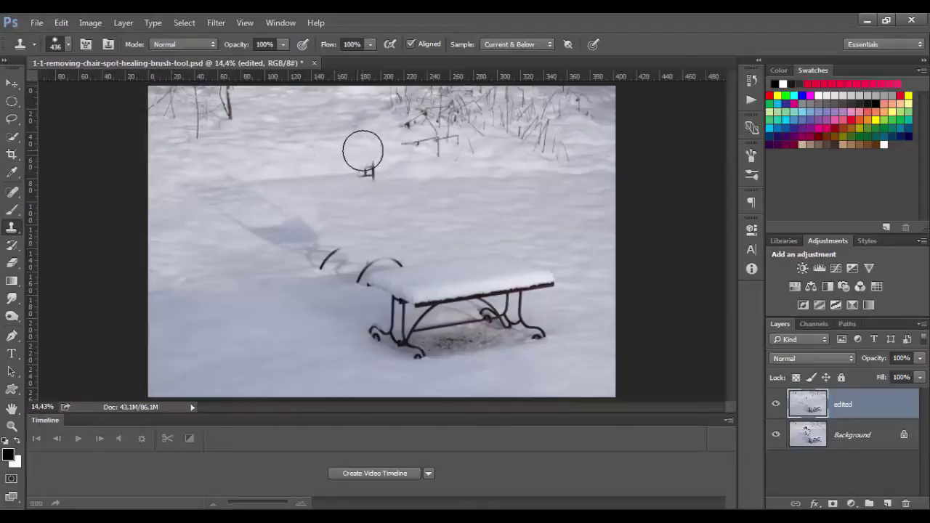
pyautogui.keyDown('alt'); pyautogui.click(430, 160); pyautogui.keyUp('alt')
pyautogui.click(370, 164)
pyautogui.moveTo(369, 165); pyautogui.dragTo(369, 154)
pyautogui.hotkey('ctrl', 'z')
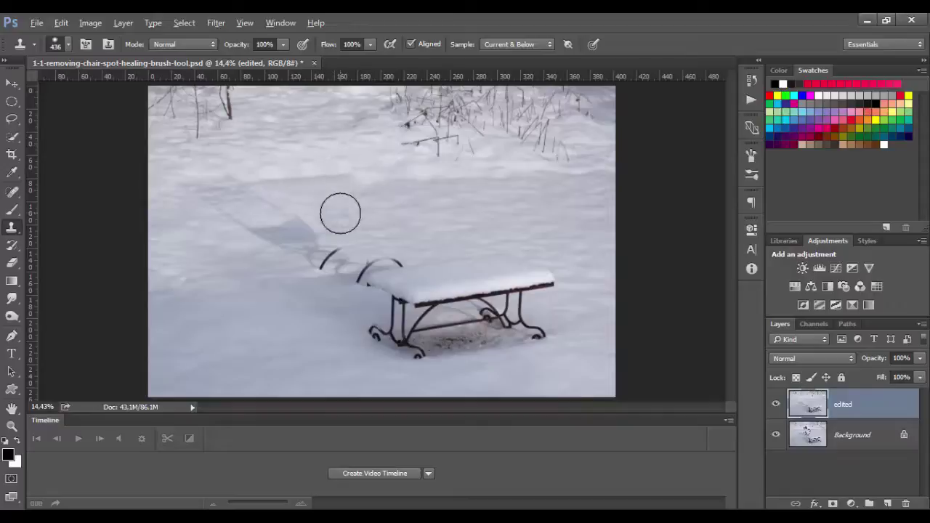
# Clone snow over the chair's shadow and extend the snow ridge line across its far end.
pyautogui.moveTo(338, 210)
pyautogui.mouseDown()
pyautogui.moveTo(303, 230)
pyautogui.moveTo(286, 228)
pyautogui.moveTo(293, 218)
pyautogui.moveTo(274, 228)
pyautogui.moveTo(264, 225)
pyautogui.moveTo(268, 215)
pyautogui.moveTo(247, 211)
pyautogui.moveTo(264, 239)
pyautogui.moveTo(248, 203)
pyautogui.moveTo(271, 228)
pyautogui.mouseUp()
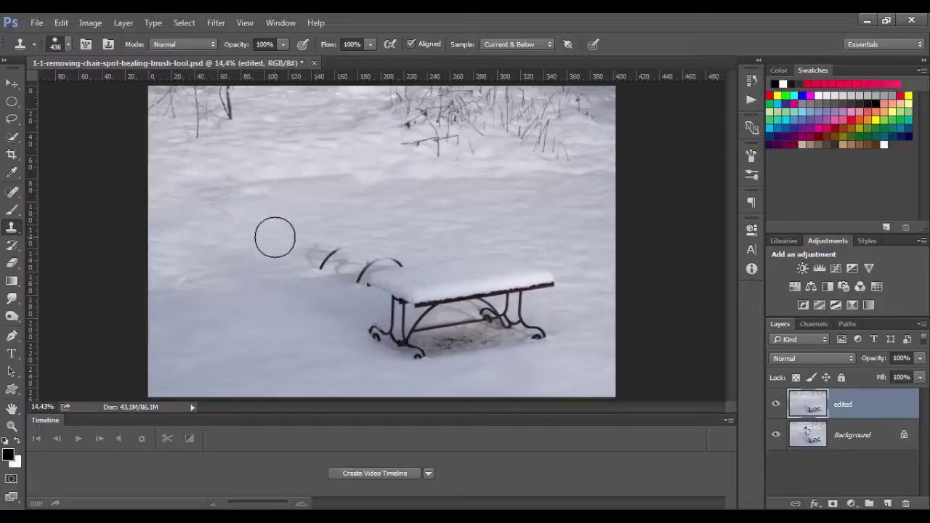
pyautogui.keyDown('alt'); pyautogui.click(284, 175); pyautogui.keyUp('alt')
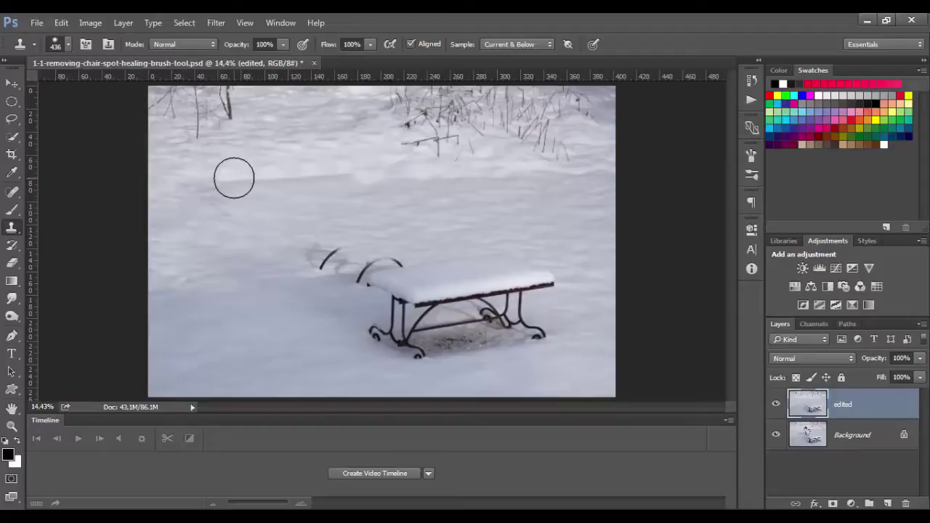
pyautogui.click(235, 178)
pyautogui.click(199, 181)
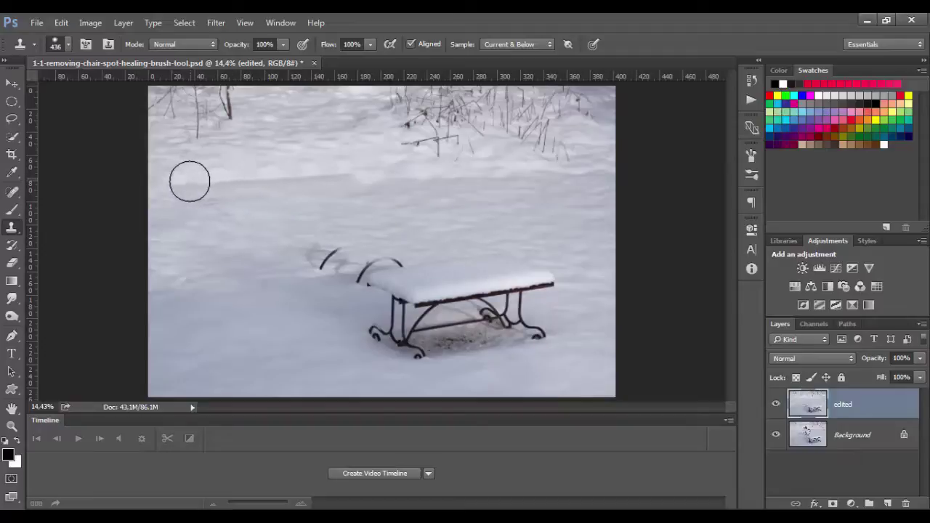
pyautogui.moveTo(253, 196)
pyautogui.mouseDown()
pyautogui.moveTo(235, 210)
pyautogui.moveTo(216, 203)
pyautogui.moveTo(253, 218)
pyautogui.moveTo(268, 210)
pyautogui.mouseUp()
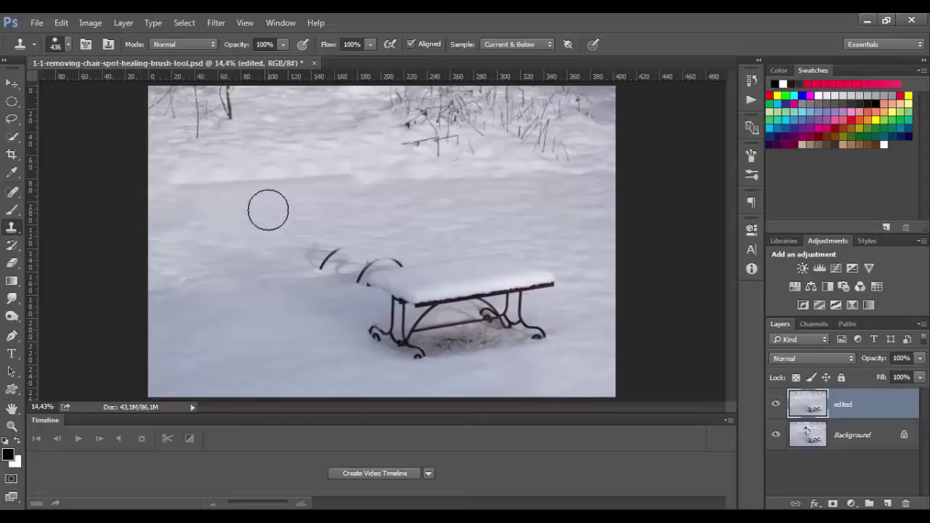
# Sample clean snow above the chair's legs and clone it over the leg remnants and their shadow.
pyautogui.keyDown('alt'); pyautogui.click(341, 221); pyautogui.keyUp('alt')
pyautogui.click(330, 251)
pyautogui.moveTo(330, 251)
pyautogui.mouseDown()
pyautogui.moveTo(308, 248)
pyautogui.moveTo(385, 245)
pyautogui.mouseUp()
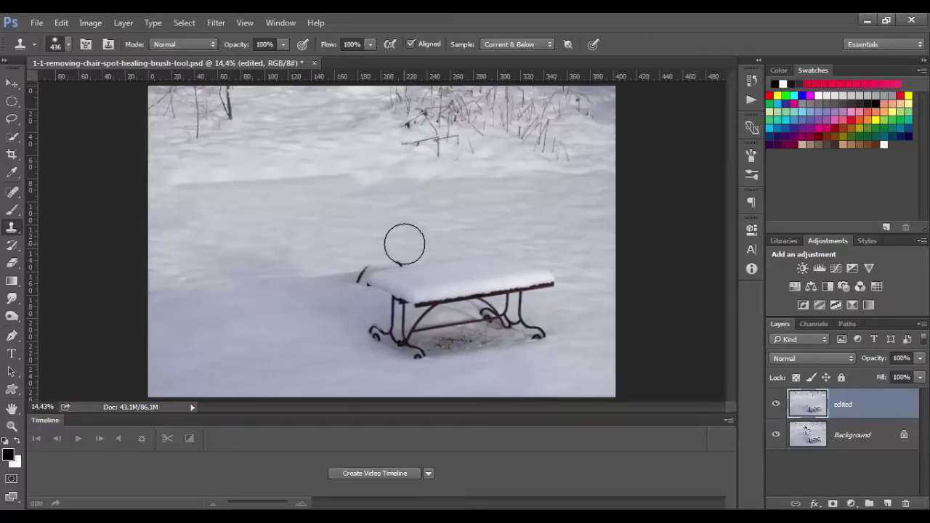
# Clone snow over the leg fragment on the table's back edge and try covering the one at its corner.
pyautogui.hotkey('ctrl', '+')
pyautogui.hotkey('ctrl', '+')
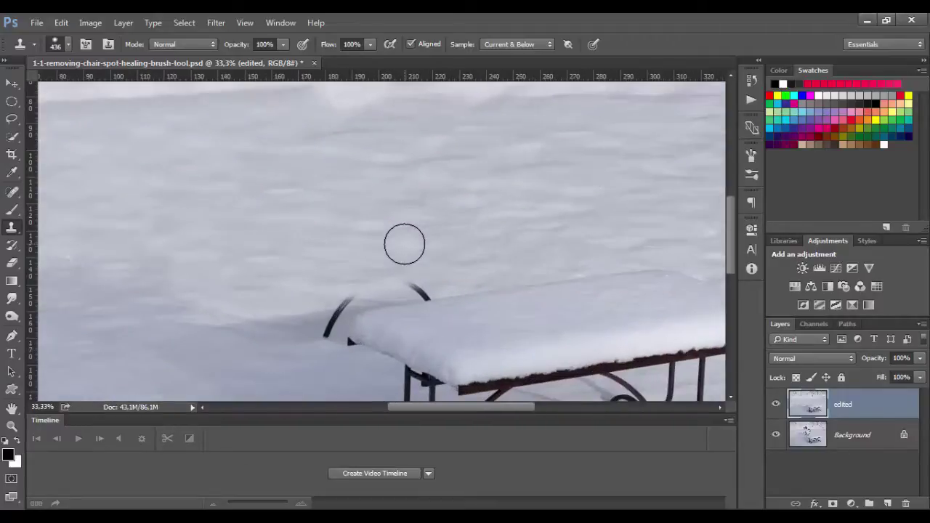
pyautogui.hotkey('ctrl', '+')
pyautogui.scroll(-1, 465, 226)
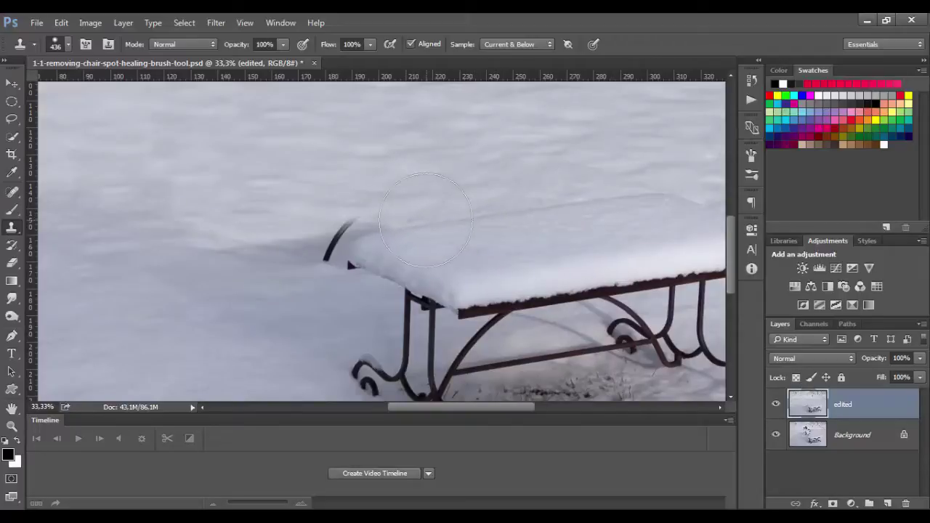
pyautogui.moveTo(424, 219); pyautogui.dragTo(407, 220)
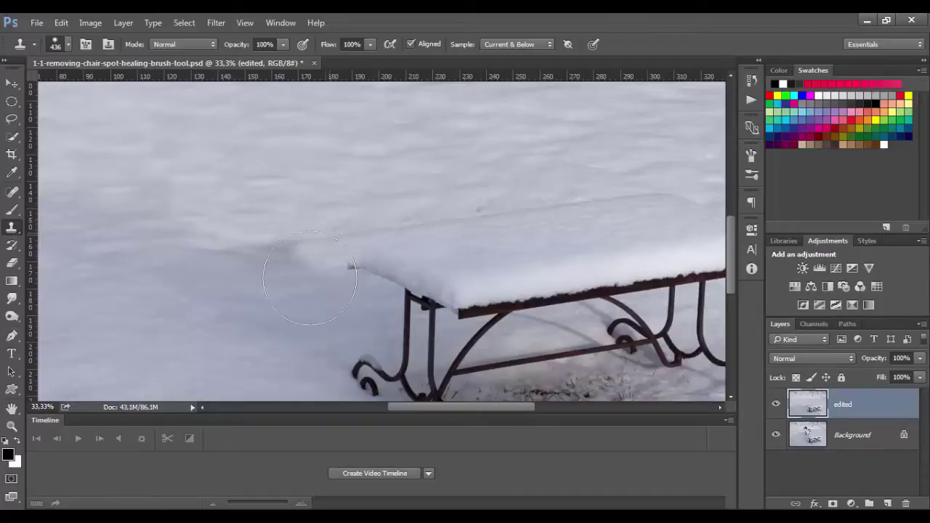
# Set the Clone Stamp brush to 54 px with 51% hardness.
pyautogui.rightClick(295, 295)
pyautogui.click(393, 317)
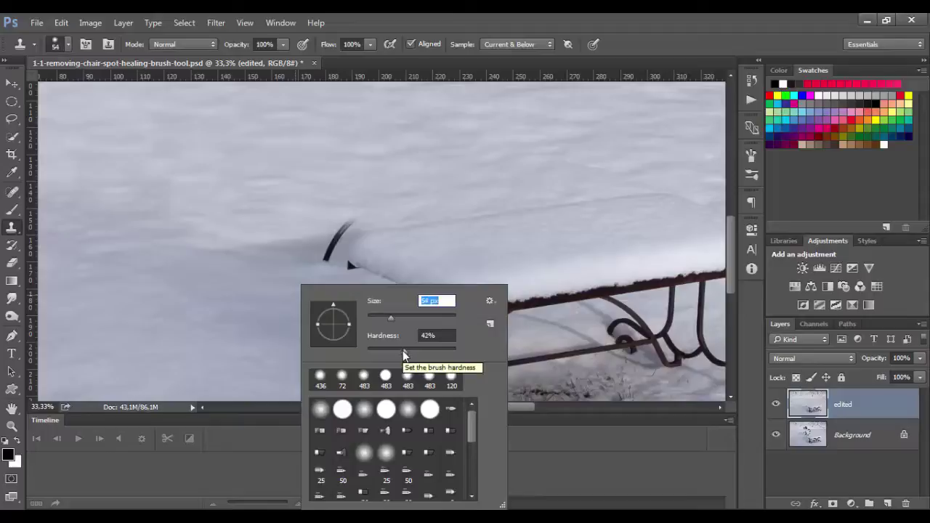
pyautogui.moveTo(405, 355); pyautogui.dragTo(466, 356)
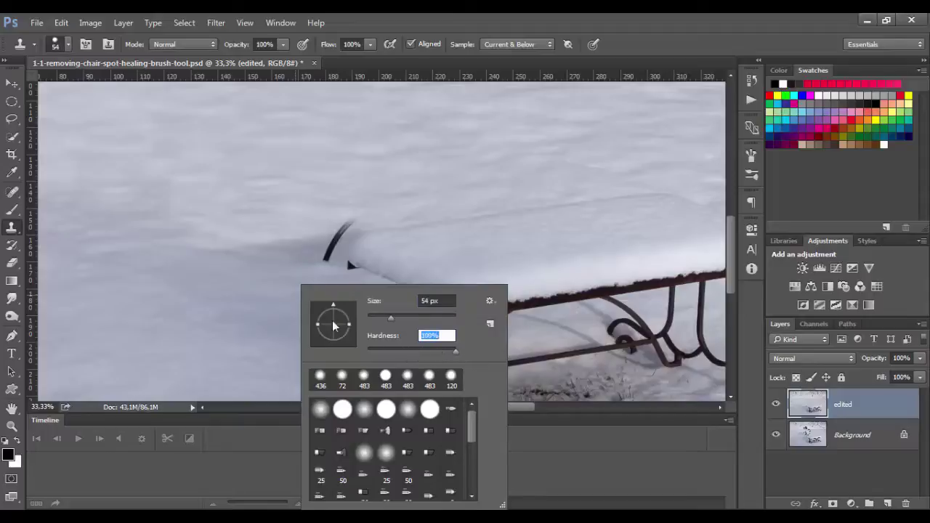
pyautogui.press('Return')
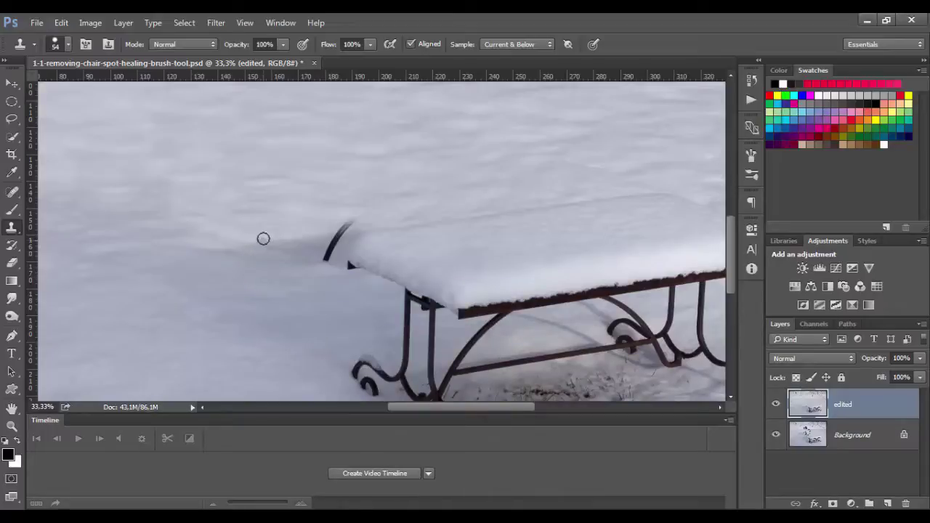
pyautogui.hotkey('ctrl', '+')
pyautogui.hotkey('ctrl', '+')
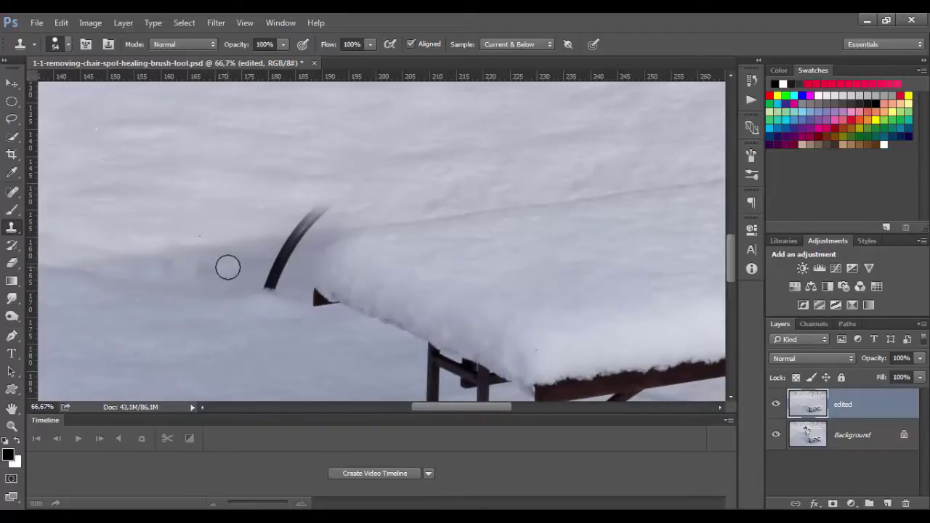
pyautogui.rightClick(247, 336)
pyautogui.click(365, 350)
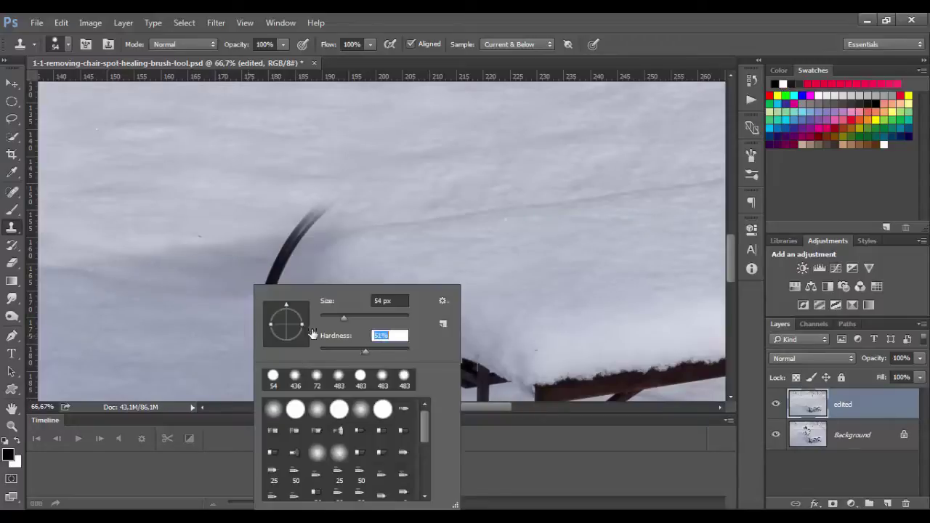
pyautogui.press('Return')
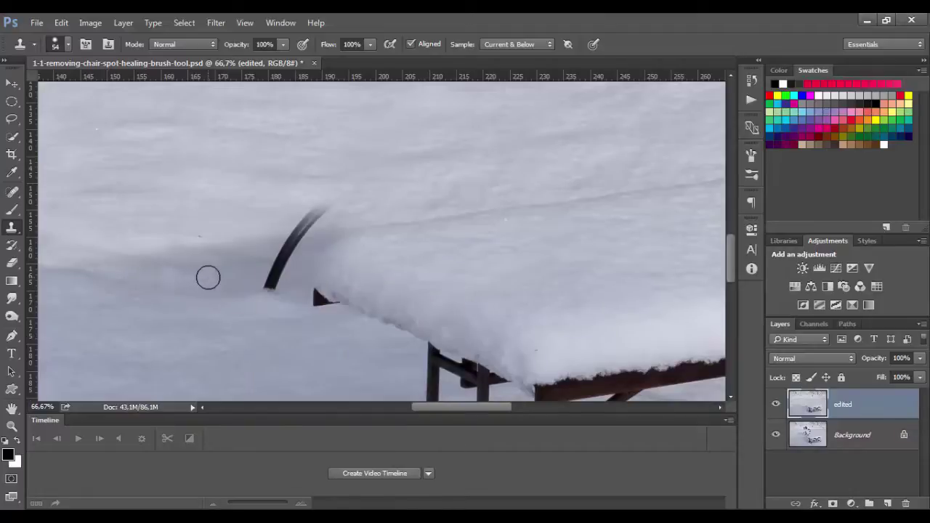
# Clone adjacent snow and shadow over the last curved leg fragment beside the table's corner.
pyautogui.click(254, 302)
pyautogui.click(204, 290)
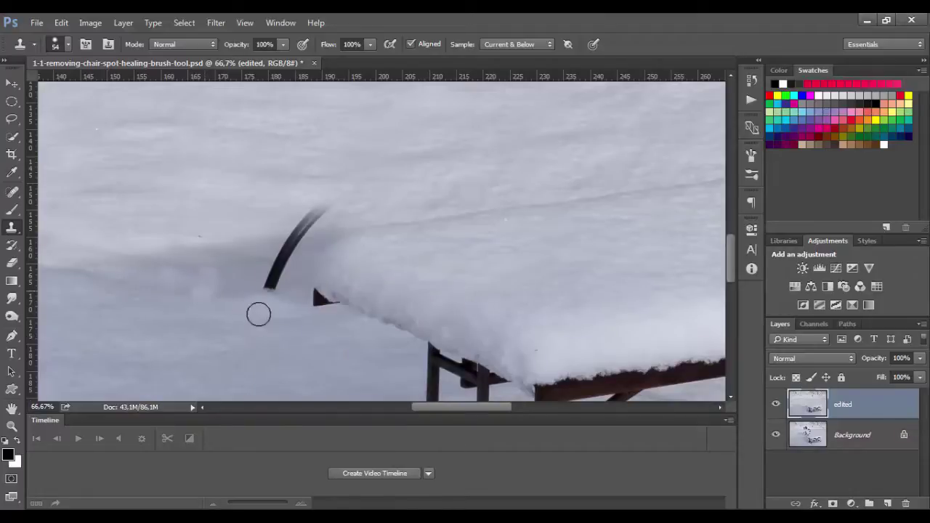
pyautogui.click(270, 318)
pyautogui.click(236, 306)
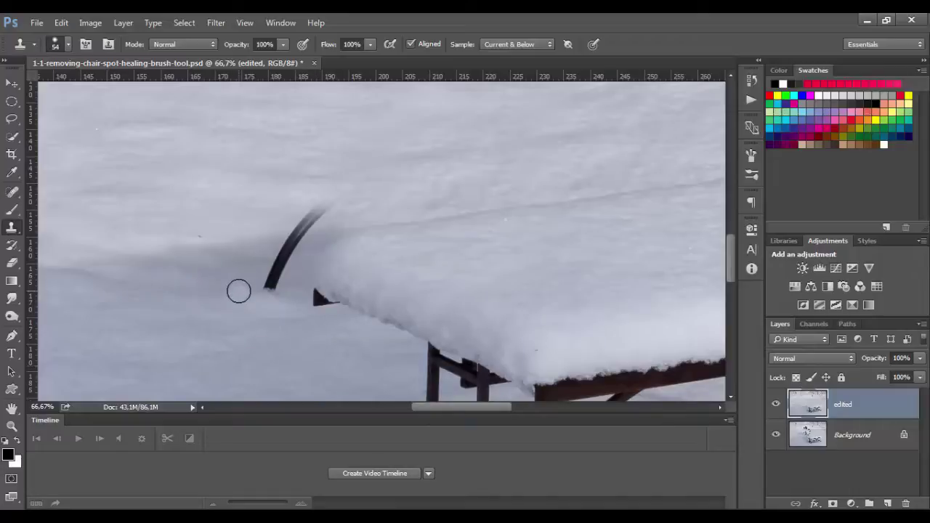
pyautogui.moveTo(241, 292)
pyautogui.mouseDown()
pyautogui.moveTo(272, 283)
pyautogui.moveTo(291, 250)
pyautogui.moveTo(264, 266)
pyautogui.mouseUp()
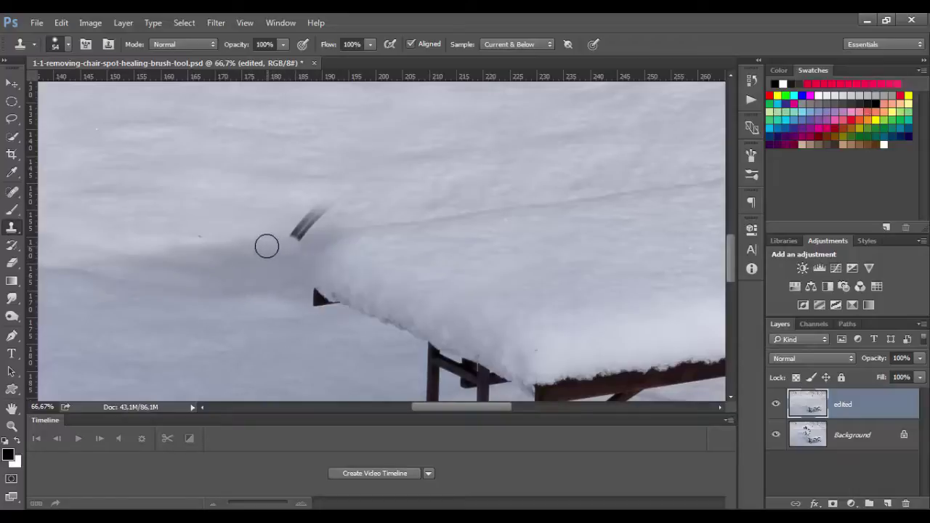
pyautogui.moveTo(268, 239)
pyautogui.mouseDown()
pyautogui.moveTo(310, 228)
pyautogui.moveTo(292, 229)
pyautogui.moveTo(289, 202)
pyautogui.moveTo(307, 210)
pyautogui.moveTo(326, 202)
pyautogui.moveTo(298, 218)
pyautogui.moveTo(320, 222)
pyautogui.moveTo(301, 224)
pyautogui.mouseUp()
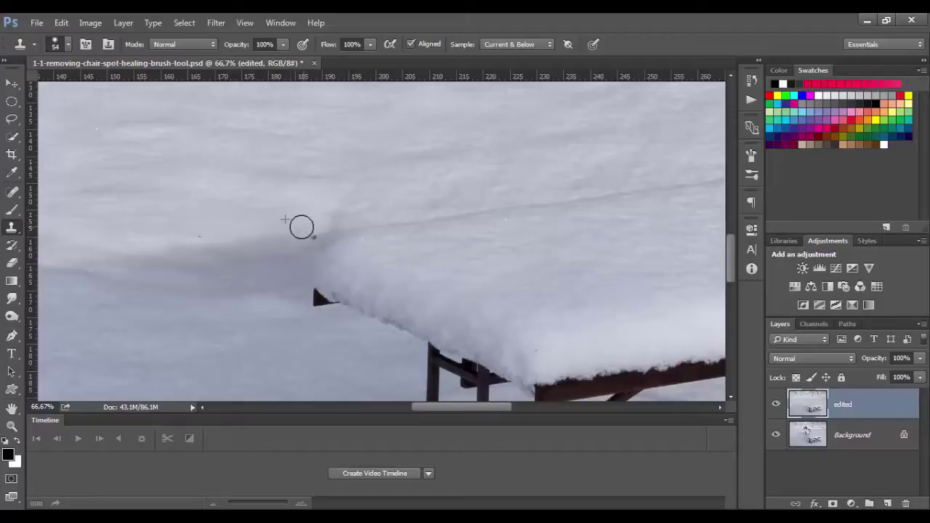
pyautogui.moveTo(300, 257)
pyautogui.mouseDown()
pyautogui.moveTo(311, 240)
pyautogui.moveTo(289, 247)
pyautogui.moveTo(254, 282)
pyautogui.mouseUp()
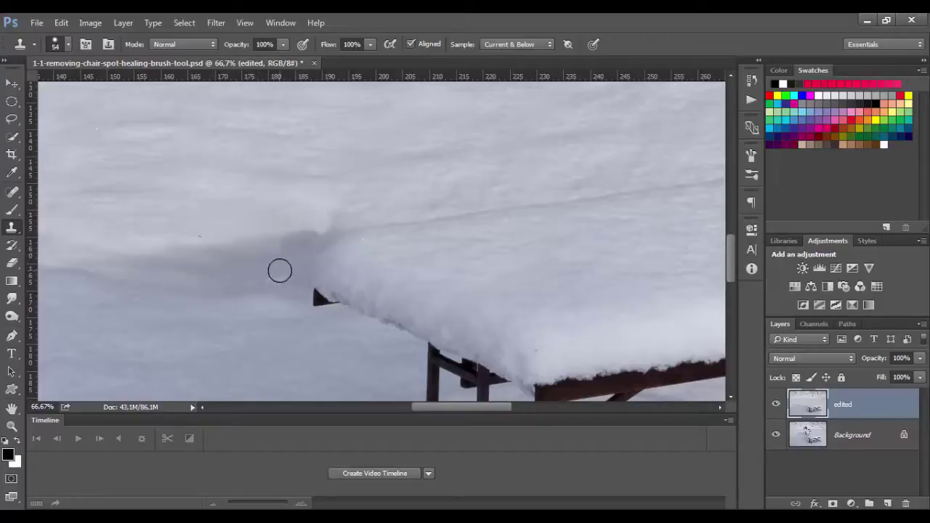
# Lower the clone brush hardness to 24% and smooth the shadow edge at the table's corner.
pyautogui.rightClick(279, 270)
pyautogui.click(372, 336)
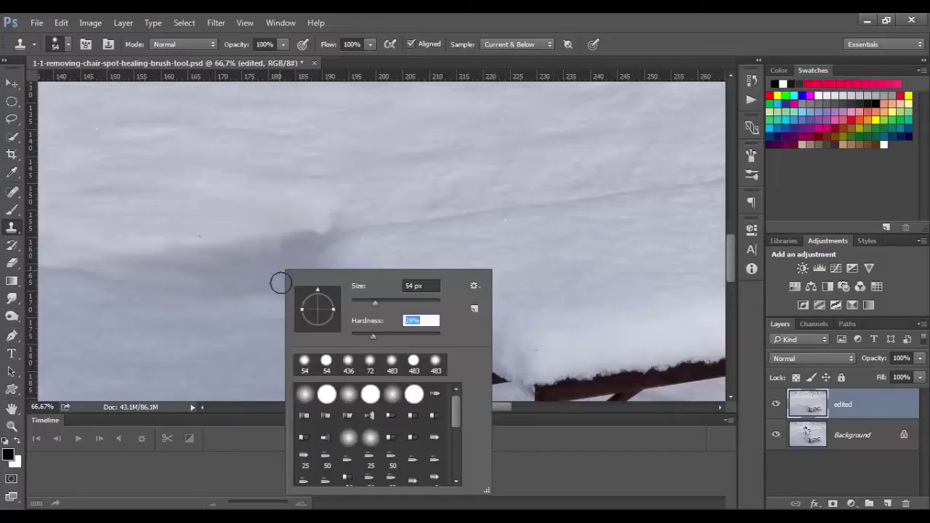
pyautogui.press('Return')
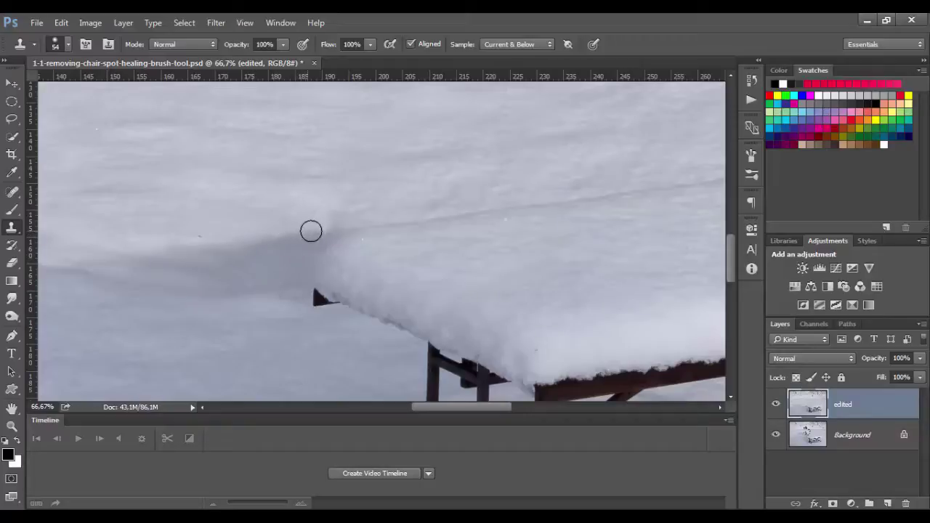
# Compare the whole retouched picture with the original by toggling the visibility of the "edited" layer.
pyautogui.hotkey('ctrl', '-')
pyautogui.hotkey('ctrl', '-')
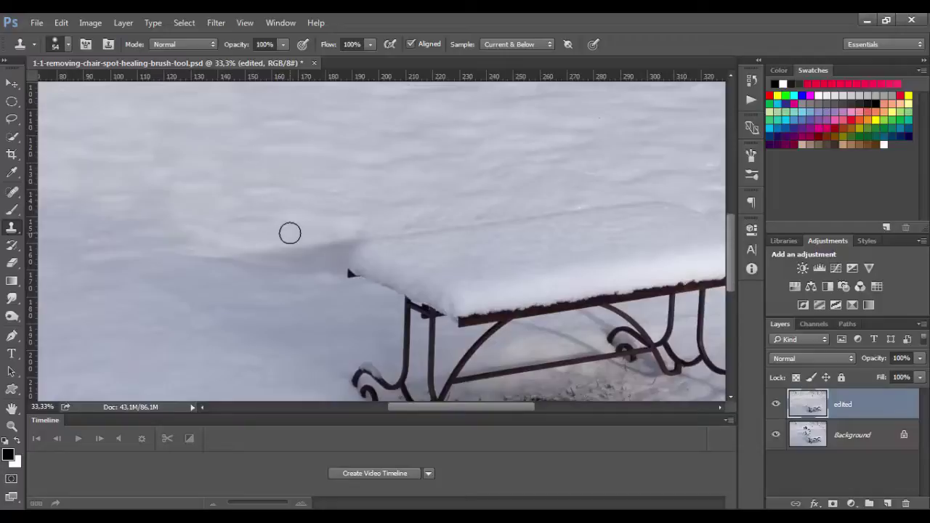
pyautogui.hotkey('ctrl', '0')
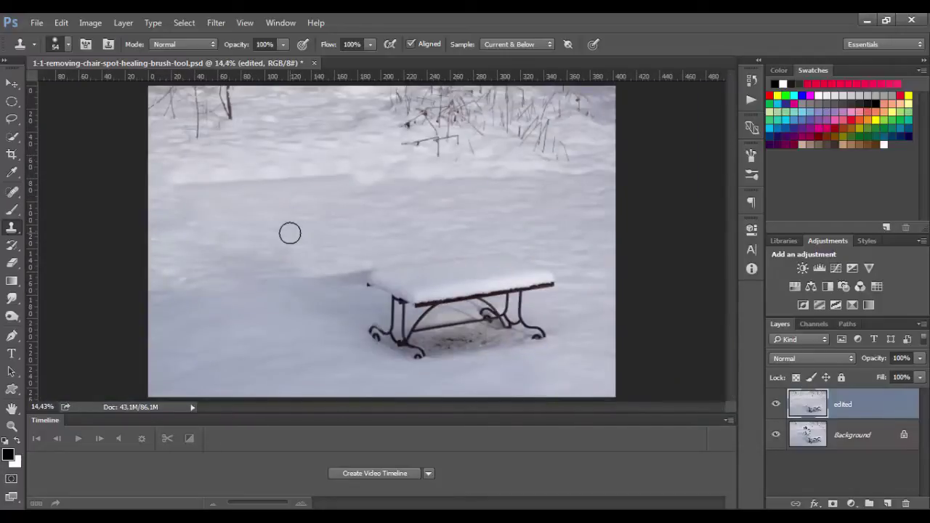
pyautogui.click(779, 409)
pyautogui.click(777, 408)
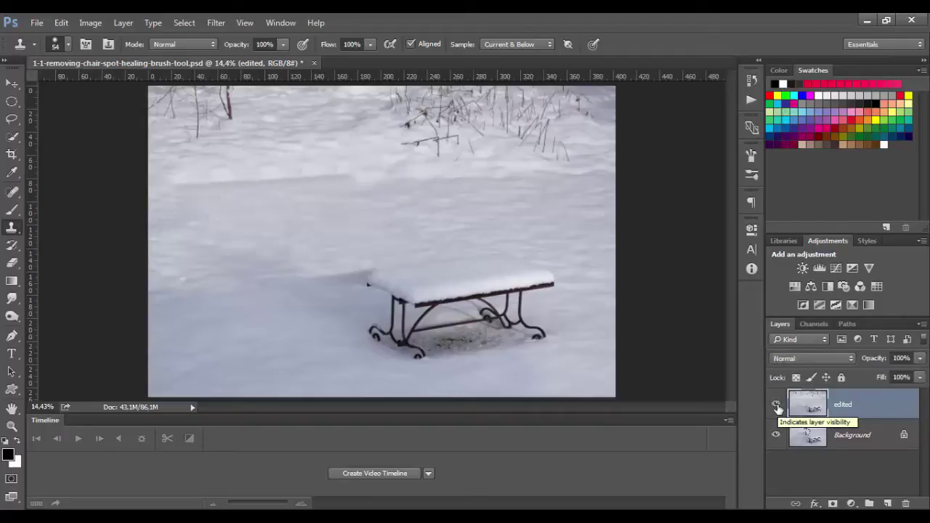
pyautogui.click(776, 405)
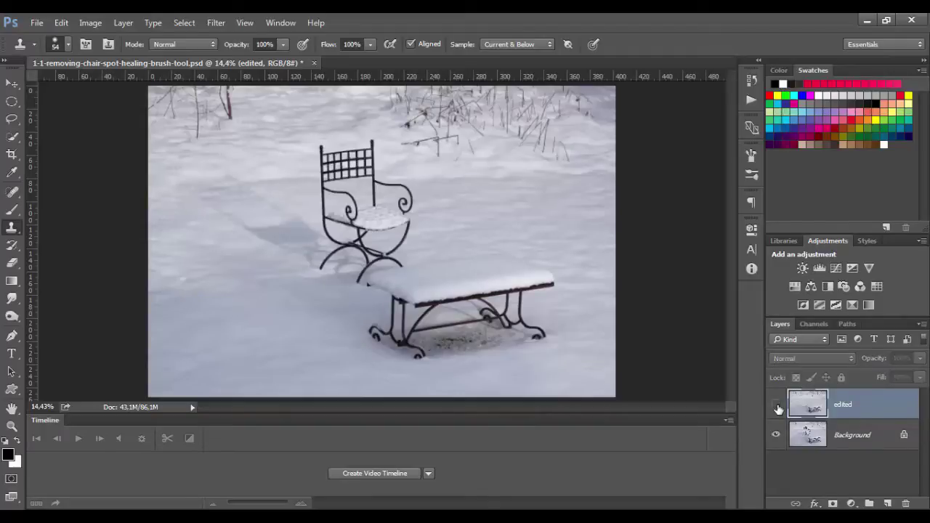
pyautogui.click(777, 405)
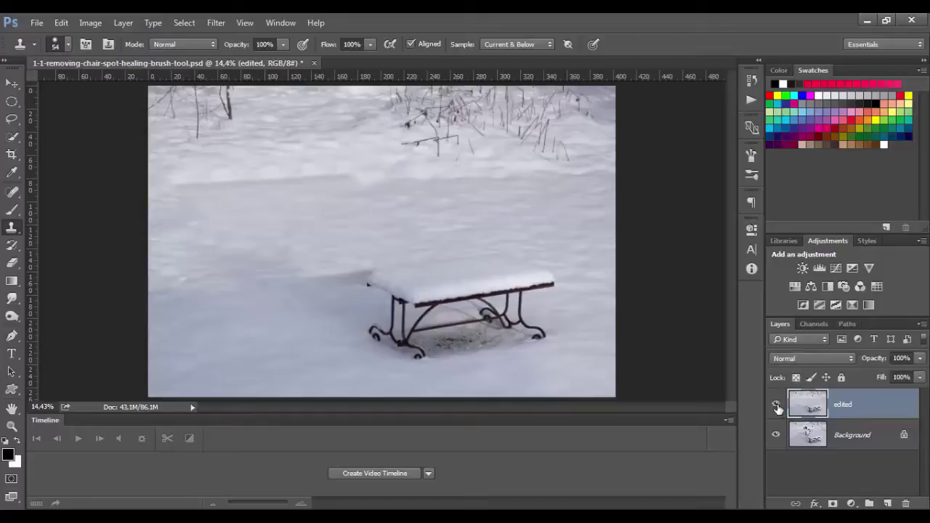
pyautogui.click(776, 405)
pyautogui.click(776, 404)
pyautogui.click(776, 405)
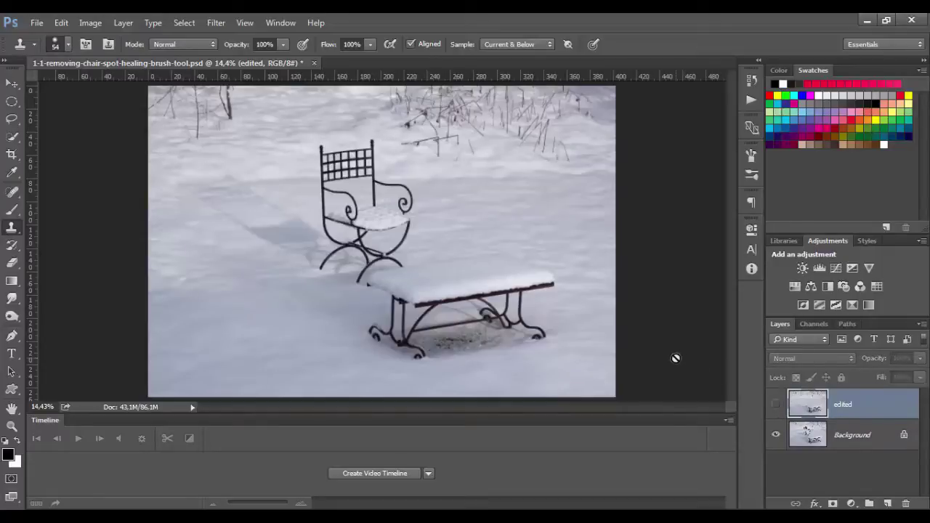